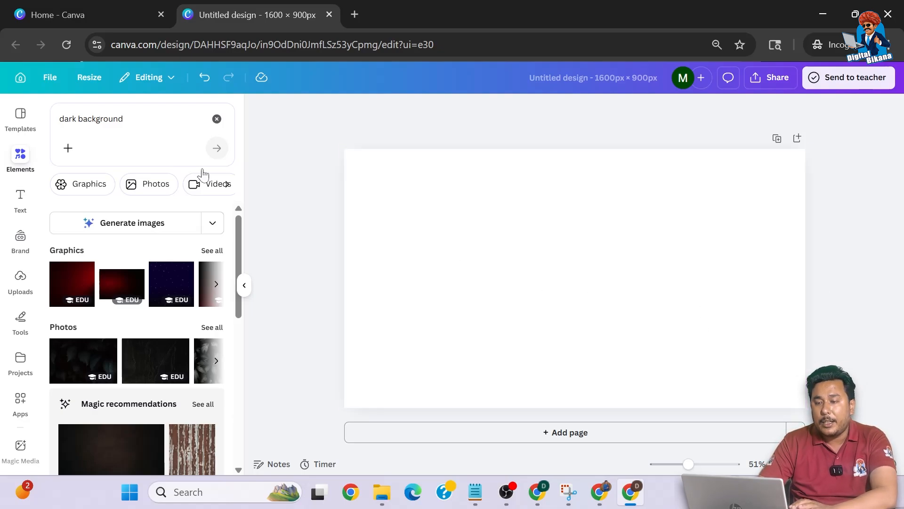
# Add the plain black photo with a soft grey glow from the dark background photos and set it as the page background
pyautogui.click(19, 162)
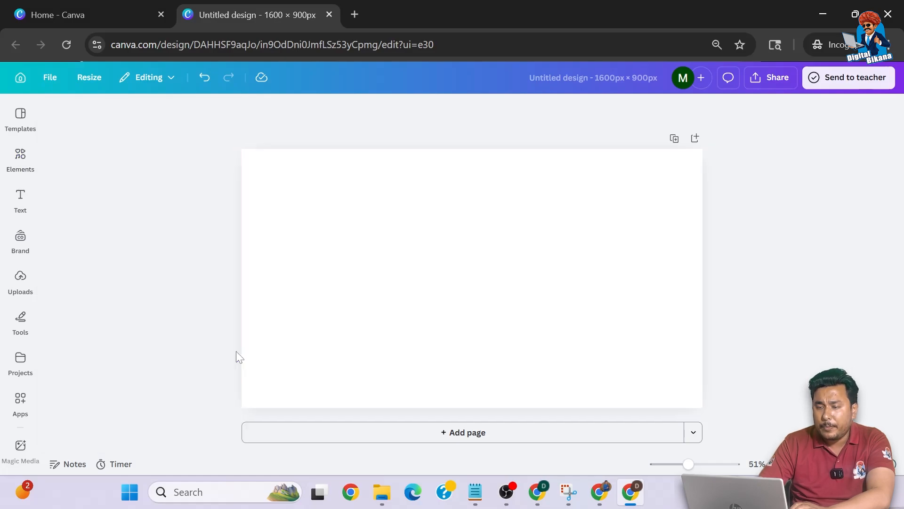
pyautogui.click(20, 165)
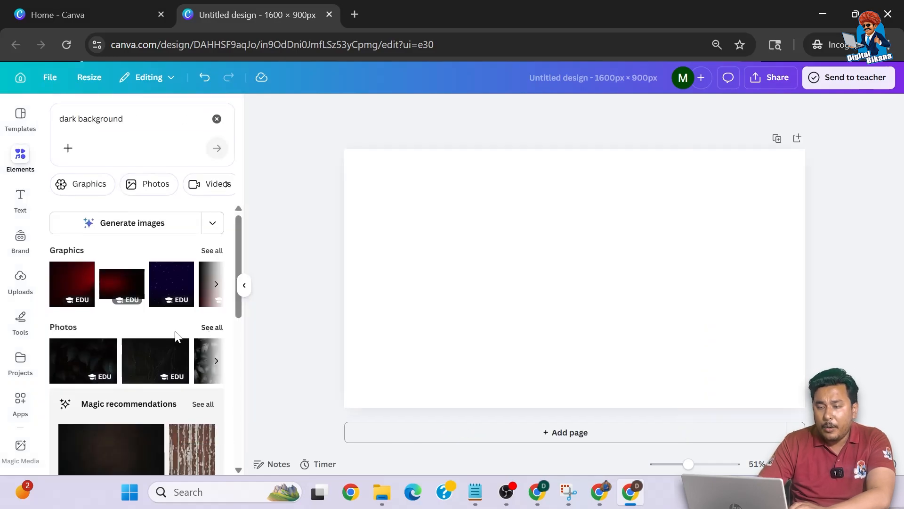
pyautogui.click(212, 328)
pyautogui.scroll(-2, 129, 393)
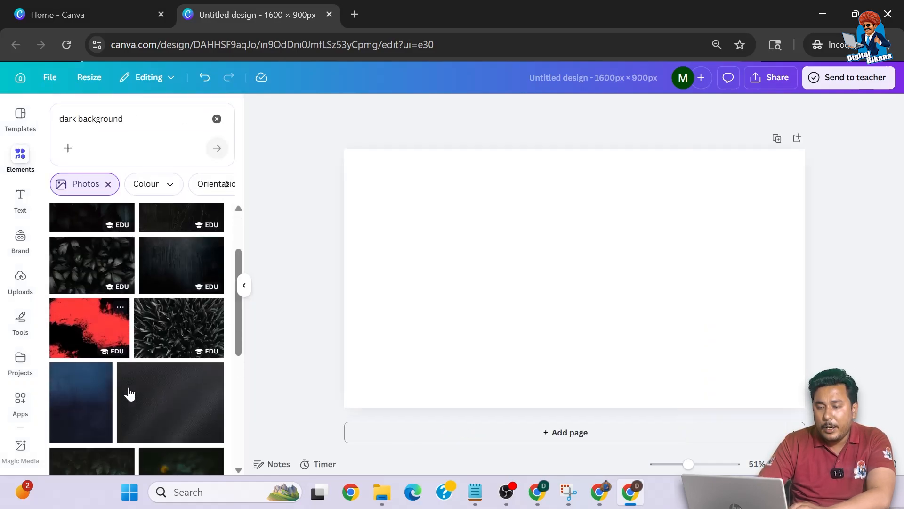
pyautogui.scroll(-6, 128, 393)
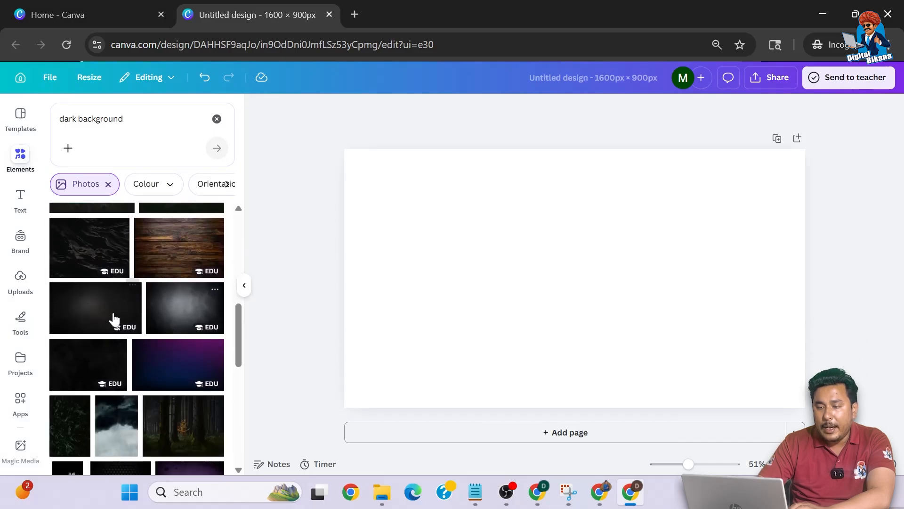
pyautogui.click(117, 302)
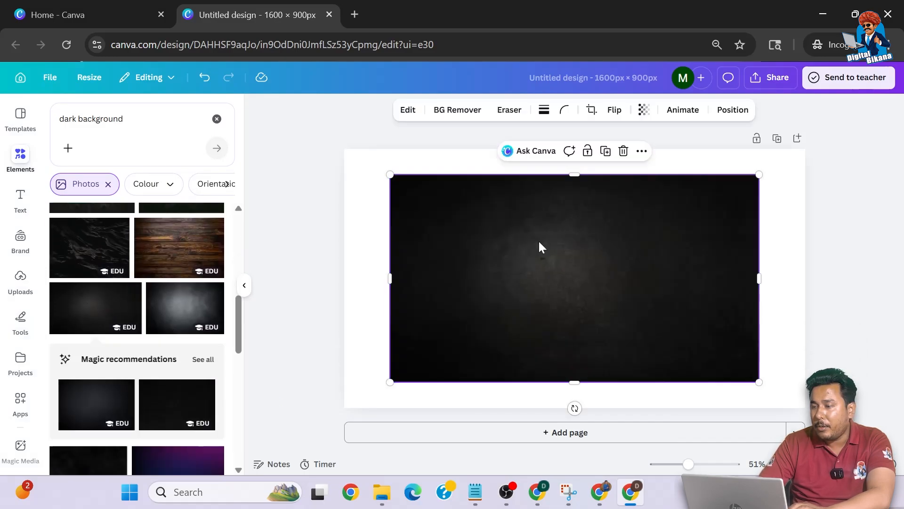
pyautogui.click(644, 154)
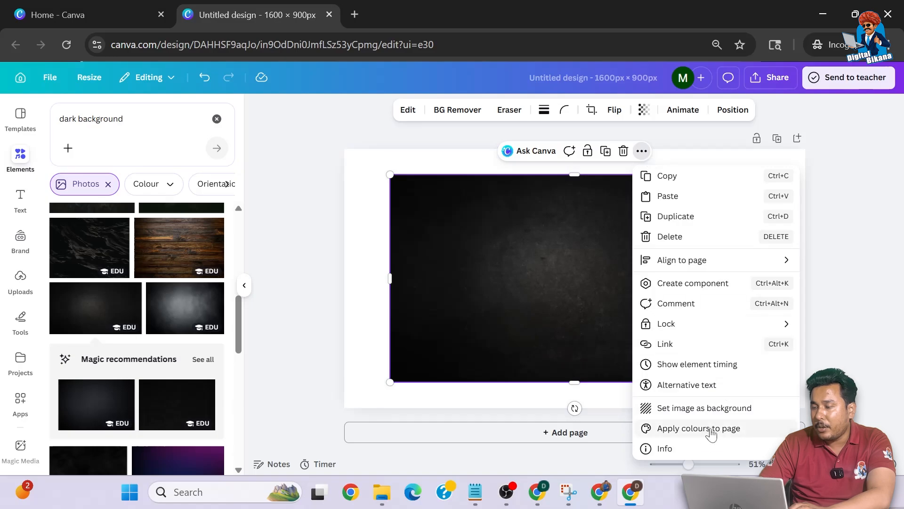
pyautogui.click(690, 410)
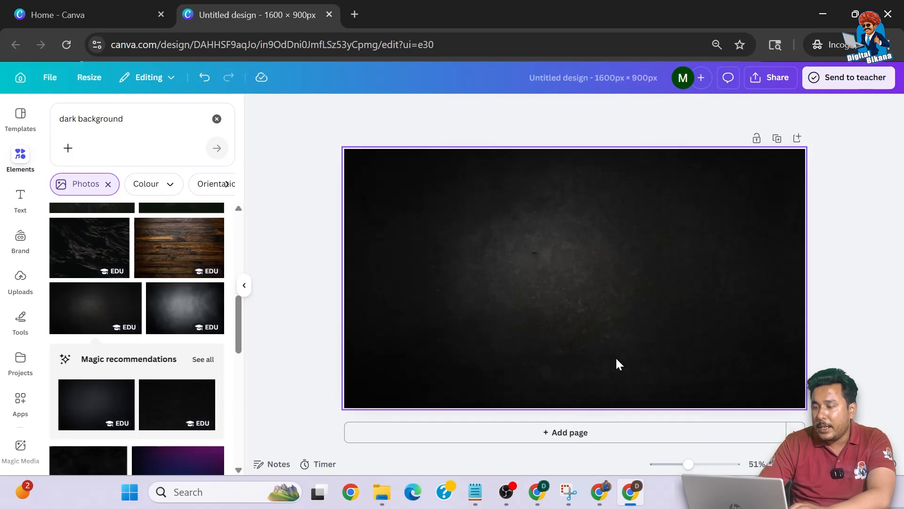
# Search the elements for "light bulb text" and browse all the graphics results
pyautogui.click(23, 165)
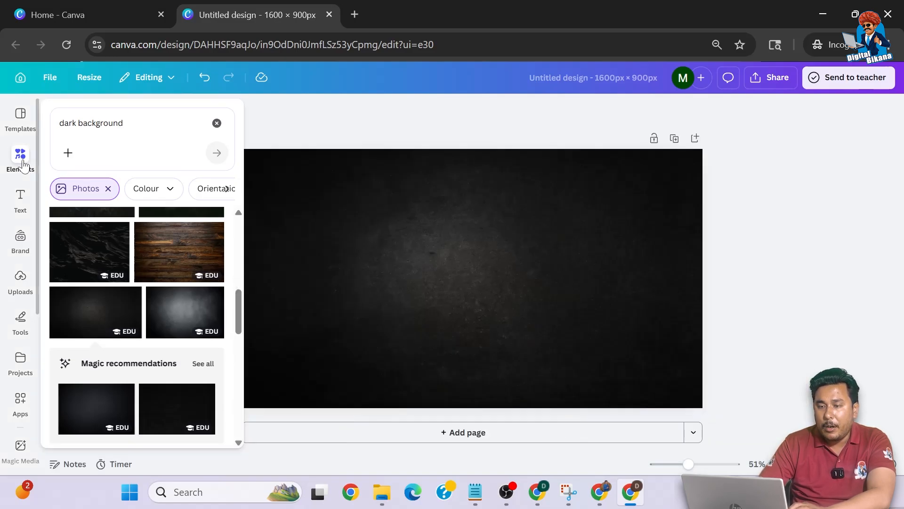
pyautogui.click(216, 123)
pyautogui.click(142, 123)
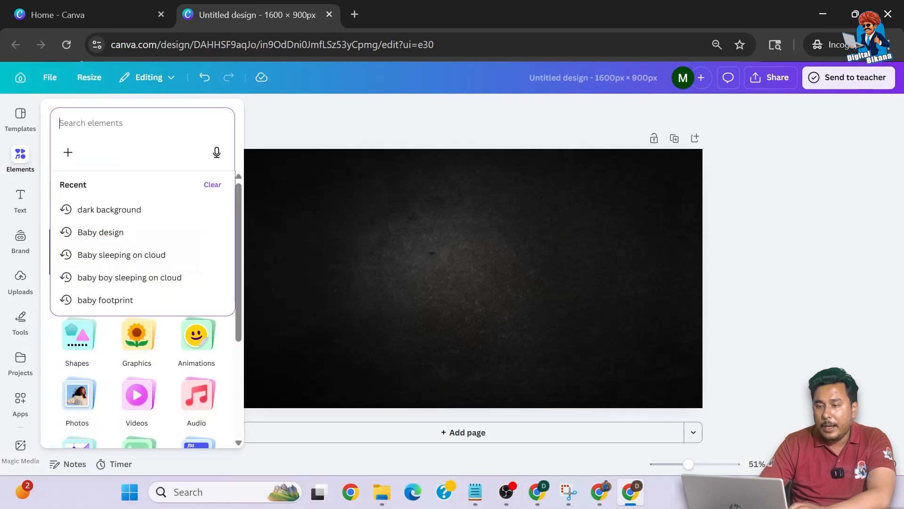
pyautogui.write('li')
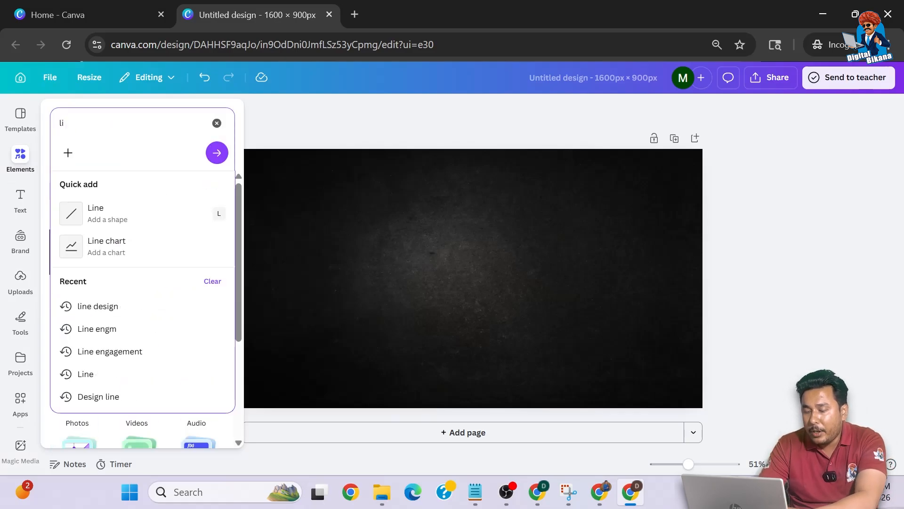
pyautogui.write('ght bulb te')
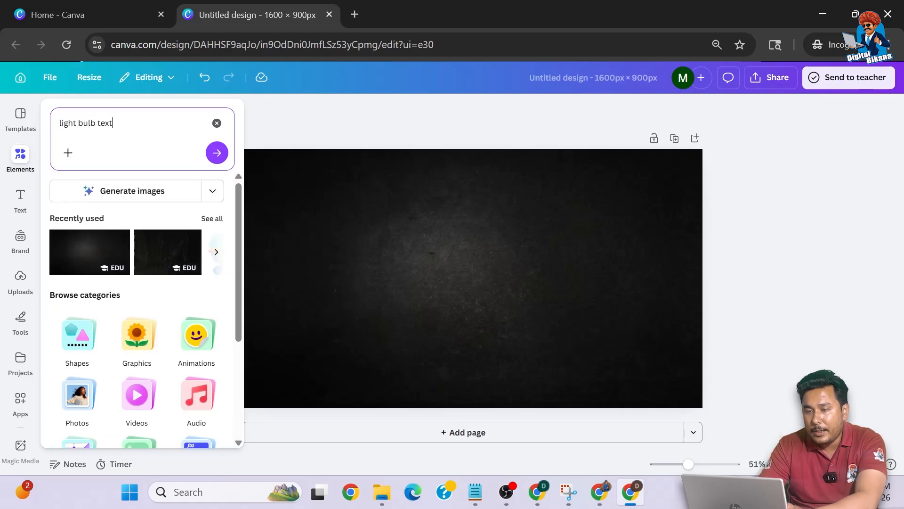
pyautogui.write('xt')
pyautogui.press('Return')
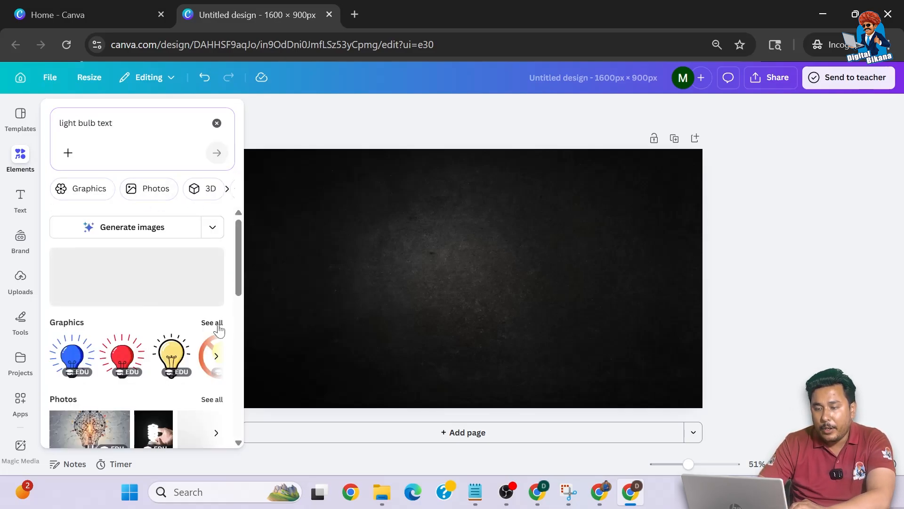
pyautogui.click(212, 323)
pyautogui.scroll(-5, 233, 284)
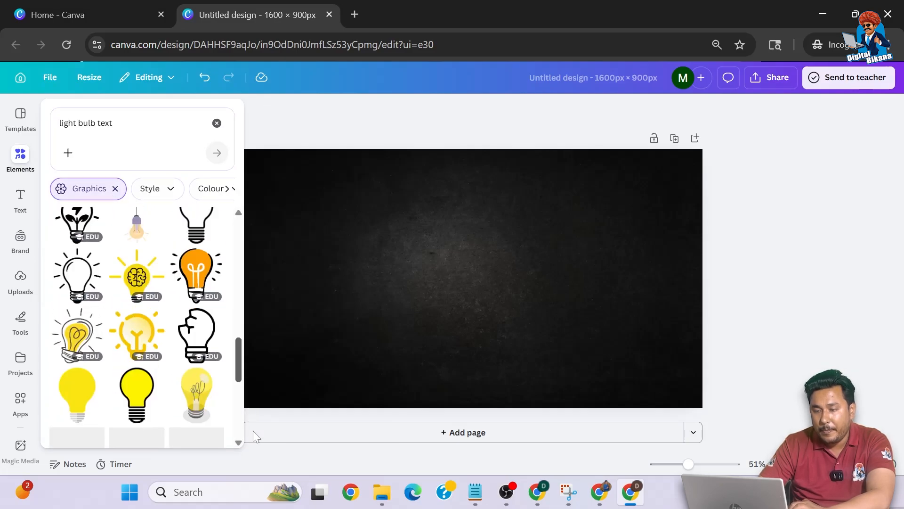
pyautogui.moveTo(248, 411); pyautogui.dragTo(249, 415)
# Shorten the graphics search to "bulb text" and browse the results
pyautogui.click(21, 167)
pyautogui.scroll(-4, 175, 285)
pyautogui.click(78, 118)
pyautogui.press('BackSpace')
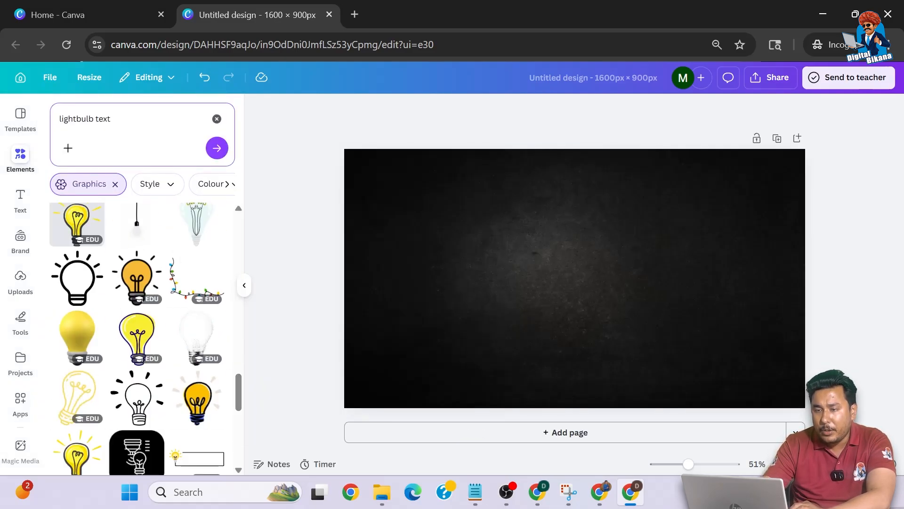
pyautogui.press('BackSpace')
pyautogui.press('BackSpace')
pyautogui.press('BackSpace')
pyautogui.press('BackSpace')
pyautogui.press('BackSpace')
pyautogui.press('Return')
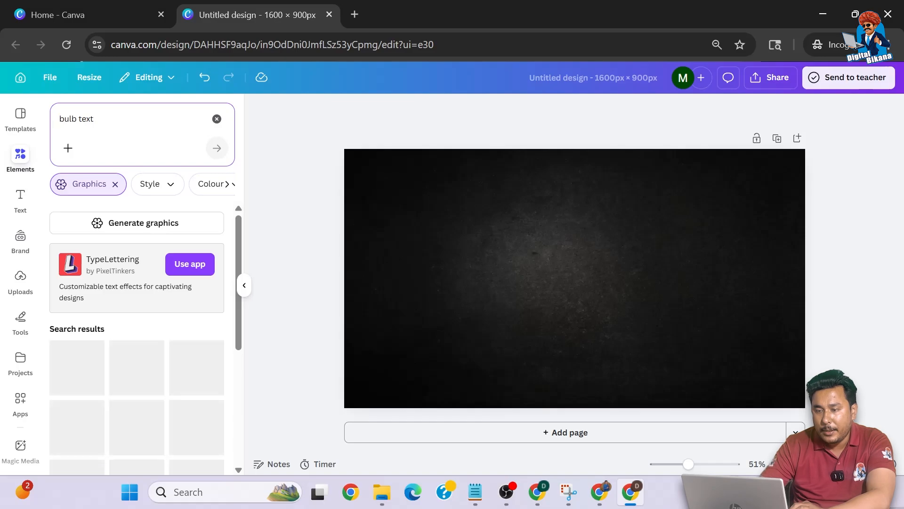
pyautogui.scroll(-6, 192, 315)
# Search the graphics for "bulb letter" and add the red marquee-bulb letters A and I to the page
pyautogui.press('BackSpace')
pyautogui.press('BackSpace')
pyautogui.press('BackSpace')
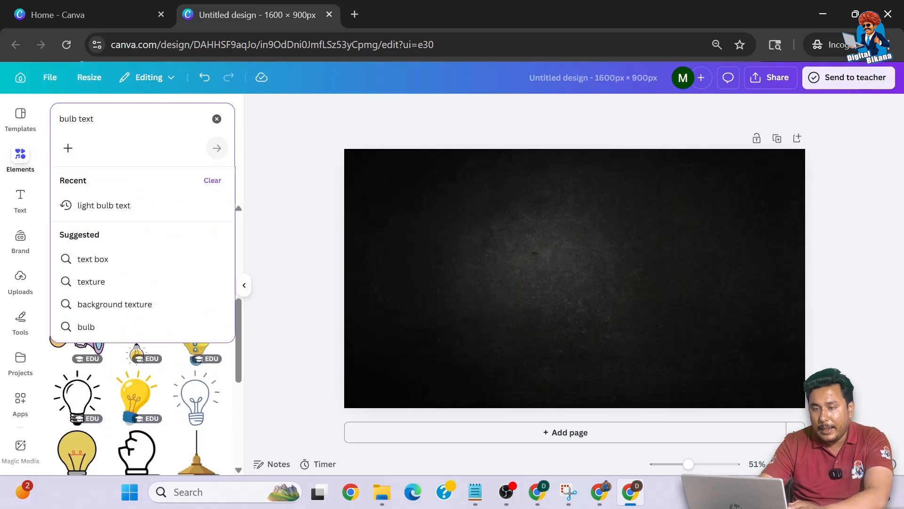
pyautogui.write('letter')
pyautogui.press('Return')
pyautogui.scroll(-5, 125, 364)
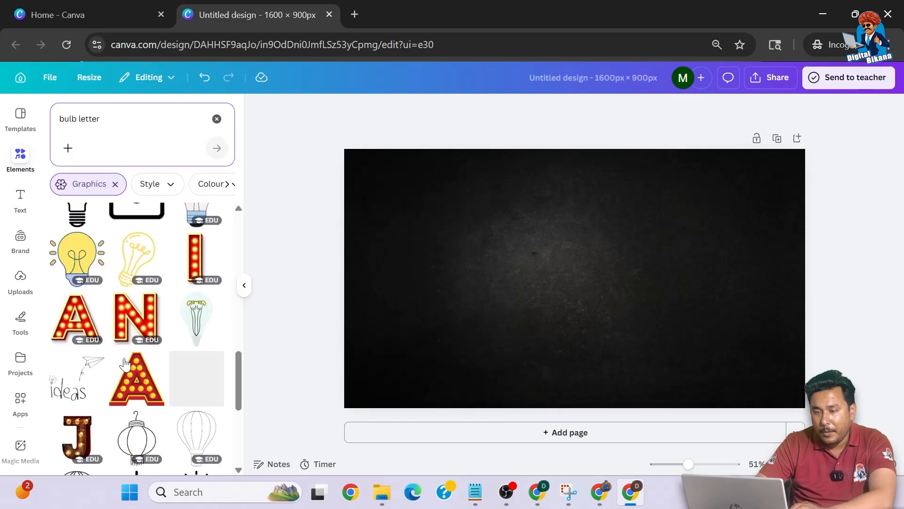
pyautogui.scroll(3, 124, 363)
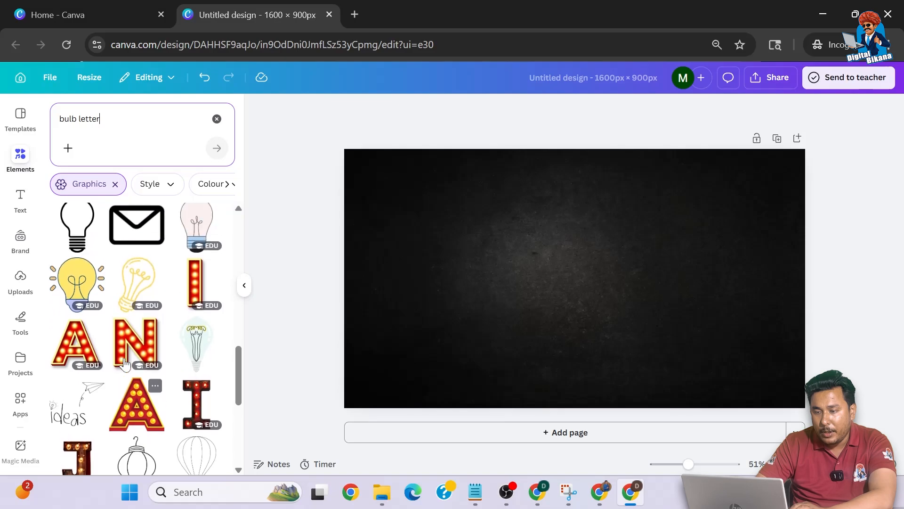
pyautogui.click(82, 349)
pyautogui.click(195, 285)
# Add the matching letter D from the full set of recommended letters, shrink it and place it near the page's left edge
pyautogui.scroll(-2, 201, 320)
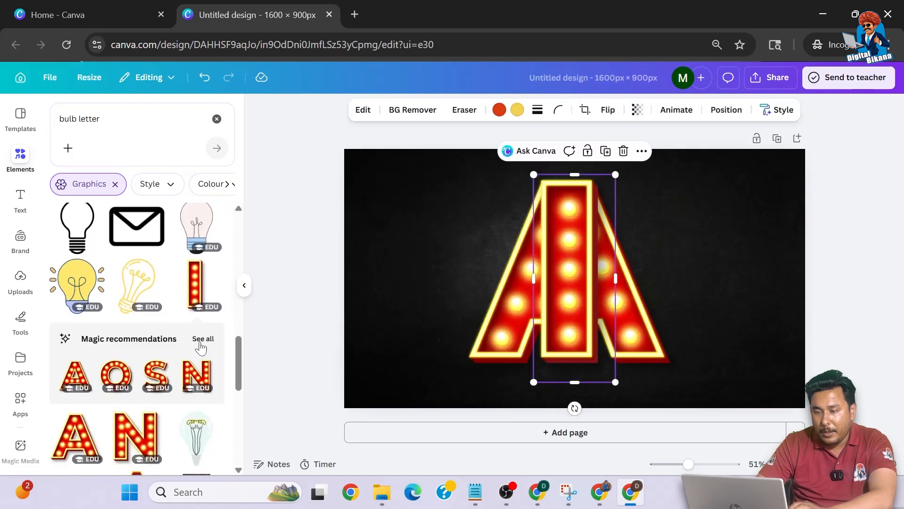
pyautogui.click(203, 337)
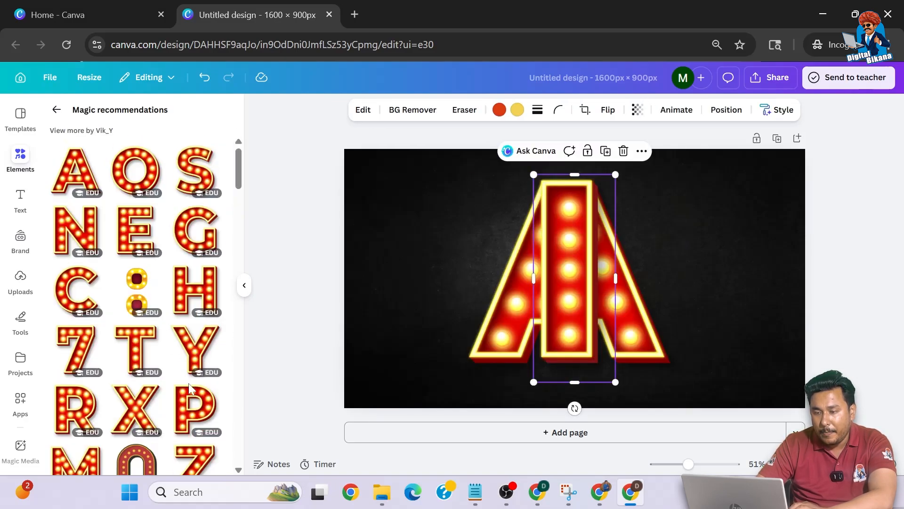
pyautogui.scroll(-10, 130, 367)
pyautogui.click(77, 374)
pyautogui.moveTo(681, 170); pyautogui.dragTo(536, 291)
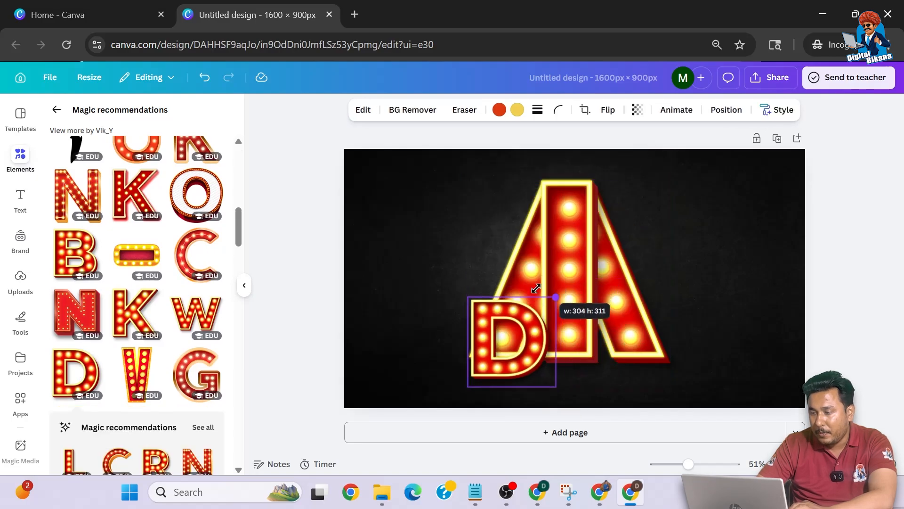
pyautogui.moveTo(509, 339); pyautogui.dragTo(419, 257)
# Shrink the letter I to D's height, place it just after the D, and move the large A toward the right edge
pyautogui.click(559, 319)
pyautogui.moveTo(616, 383); pyautogui.dragTo(571, 267)
pyautogui.moveTo(554, 221); pyautogui.dragTo(480, 262)
pyautogui.moveTo(626, 306); pyautogui.dragTo(733, 306)
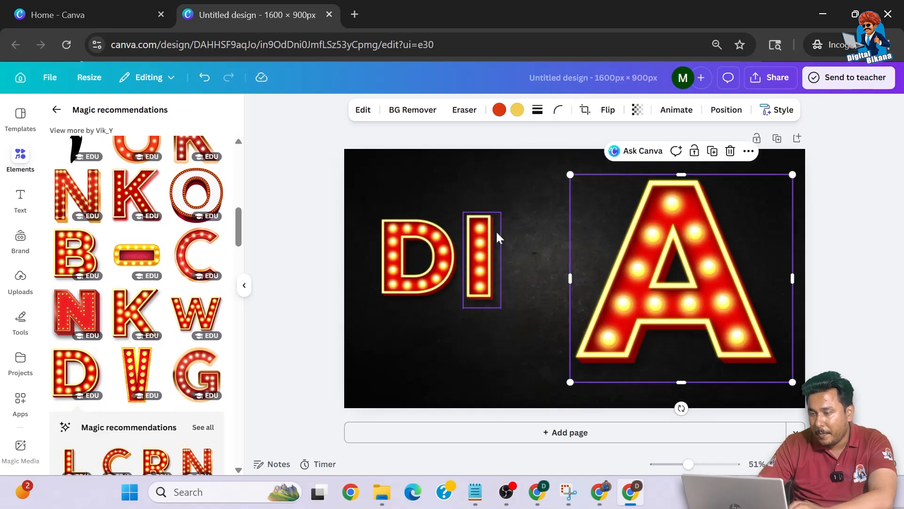
pyautogui.moveTo(480, 257); pyautogui.dragTo(480, 259)
pyautogui.moveTo(500, 309); pyautogui.dragTo(497, 304)
# Add the matching letter G, shrink it to the height of the other small letters and place it after the I
pyautogui.click(671, 287)
pyautogui.scroll(-15, 141, 405)
pyautogui.scroll(20, 141, 405)
pyautogui.click(195, 181)
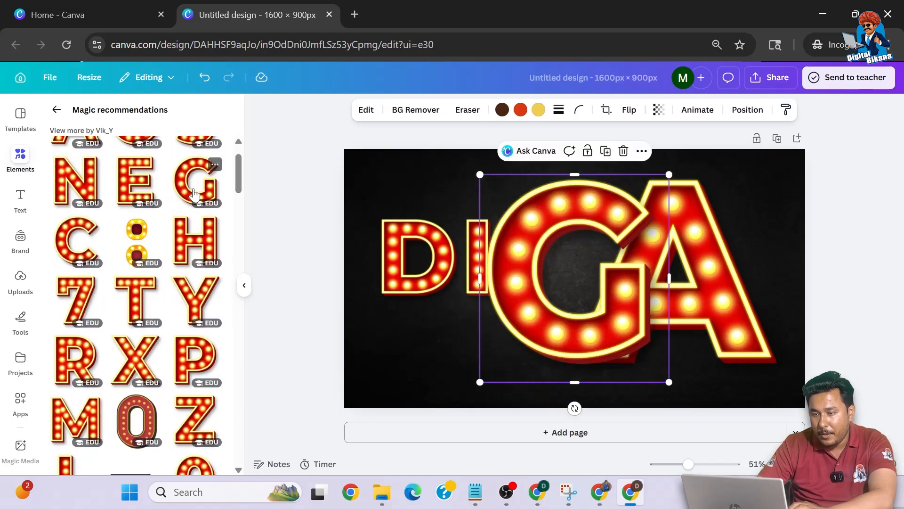
pyautogui.moveTo(670, 176); pyautogui.dragTo(556, 298)
pyautogui.moveTo(518, 340); pyautogui.dragTo(533, 258)
pyautogui.moveTo(568, 297); pyautogui.dragTo(571, 303)
# Add the matching letter T and scale both the T and the large A down to the other letters' height
pyautogui.click(76, 273)
pyautogui.moveTo(665, 175); pyautogui.dragTo(569, 285)
pyautogui.click(670, 269)
pyautogui.moveTo(793, 174); pyautogui.dragTo(670, 288)
pyautogui.moveTo(549, 337); pyautogui.dragTo(734, 333)
# Place a second I after the G and line up the T and A behind it to form "DIGITA"
pyautogui.moveTo(482, 257); pyautogui.dragTo(594, 255)
pyautogui.moveTo(713, 313); pyautogui.dragTo(679, 299)
pyautogui.moveTo(618, 329); pyautogui.dragTo(724, 340)
pyautogui.click(641, 264)
pyautogui.moveTo(679, 299); pyautogui.dragTo(682, 303)
pyautogui.moveTo(723, 340); pyautogui.dragTo(707, 259)
pyautogui.moveTo(763, 312); pyautogui.dragTo(749, 300)
pyautogui.moveTo(749, 300); pyautogui.dragTo(753, 304)
# Shift all the "DIGITA" letters together to the left to make room for one more letter
pyautogui.moveTo(321, 332); pyautogui.dragTo(702, 264)
pyautogui.moveTo(699, 284); pyautogui.dragTo(677, 283)
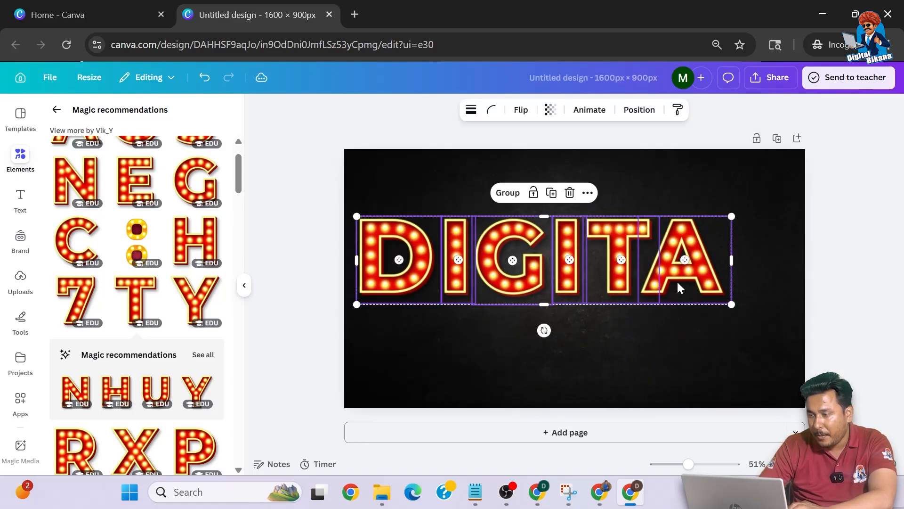
pyautogui.click(285, 270)
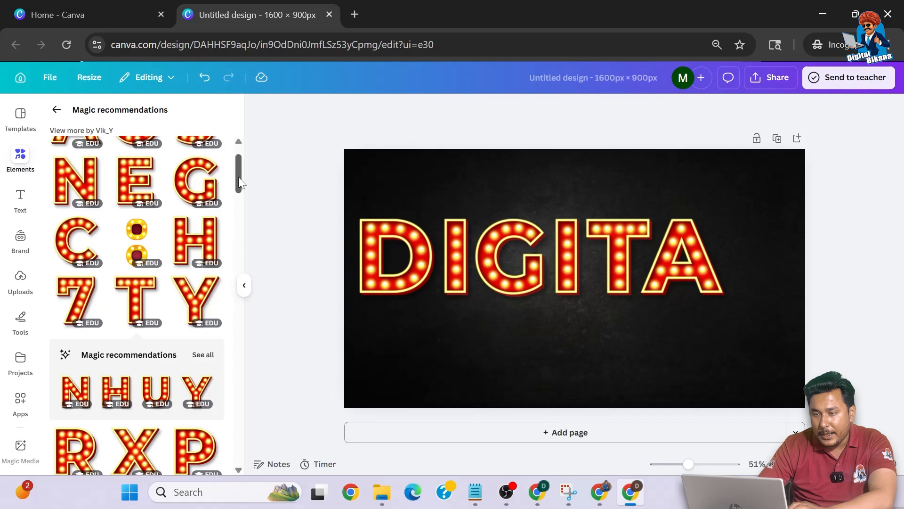
# Add the matching letter L from the recommended letters, shrink it and place it after the A to complete "DIGITAL"
pyautogui.moveTo(238, 177); pyautogui.dragTo(261, 77)
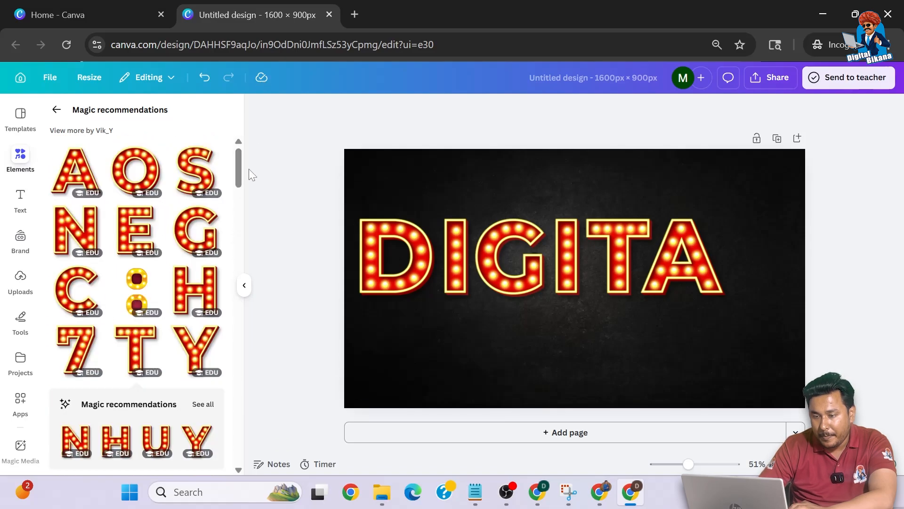
pyautogui.click(203, 404)
pyautogui.moveTo(239, 169); pyautogui.dragTo(239, 202)
pyautogui.click(136, 370)
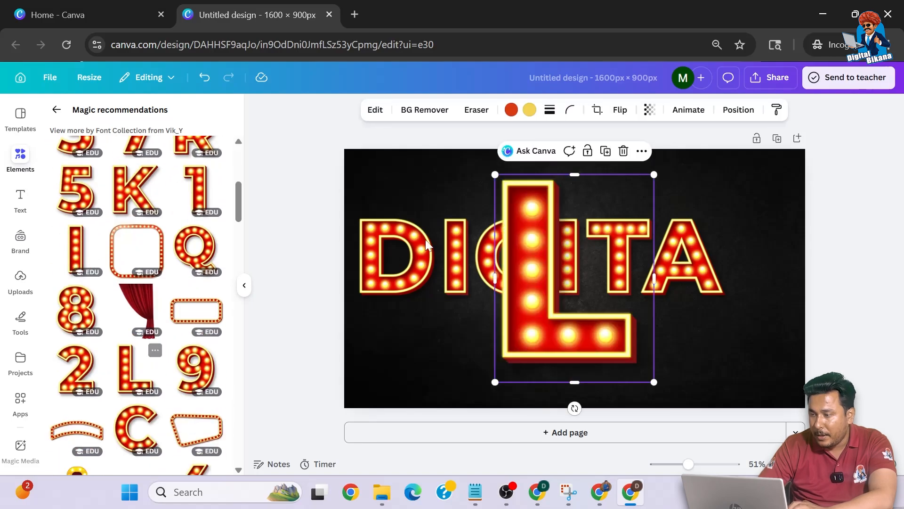
pyautogui.moveTo(494, 174); pyautogui.dragTo(580, 287)
pyautogui.moveTo(608, 328); pyautogui.dragTo(754, 257)
pyautogui.moveTo(796, 308); pyautogui.dragTo(792, 303)
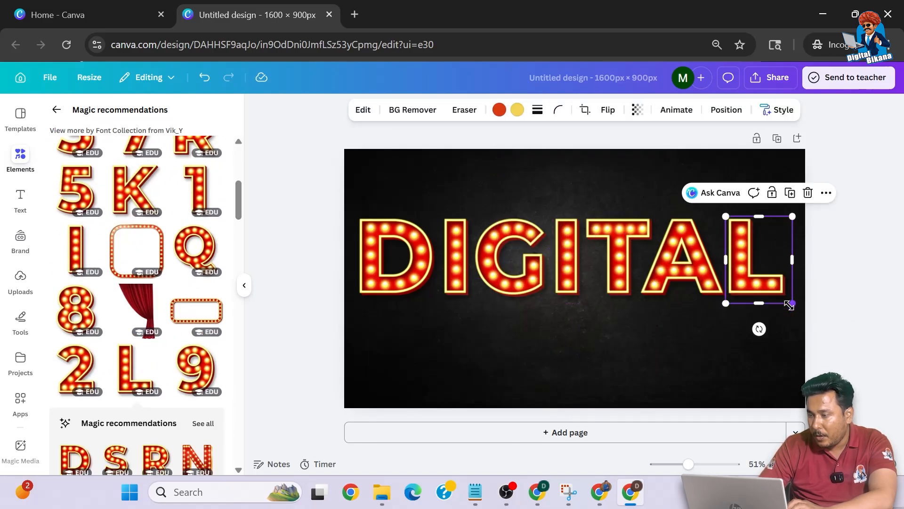
pyautogui.click(403, 261)
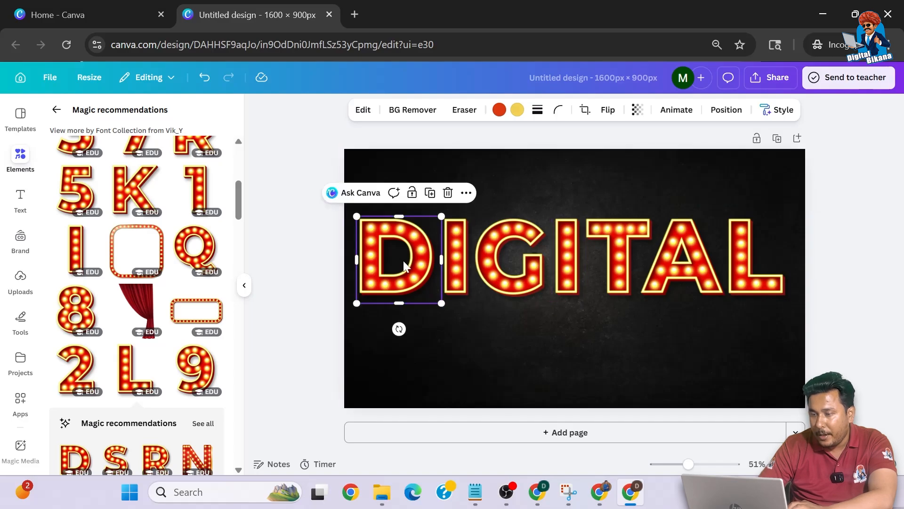
pyautogui.click(433, 194)
pyautogui.moveTo(416, 267)
pyautogui.mouseDown()
pyautogui.moveTo(427, 311)
pyautogui.moveTo(423, 255)
pyautogui.moveTo(414, 252)
pyautogui.mouseUp()
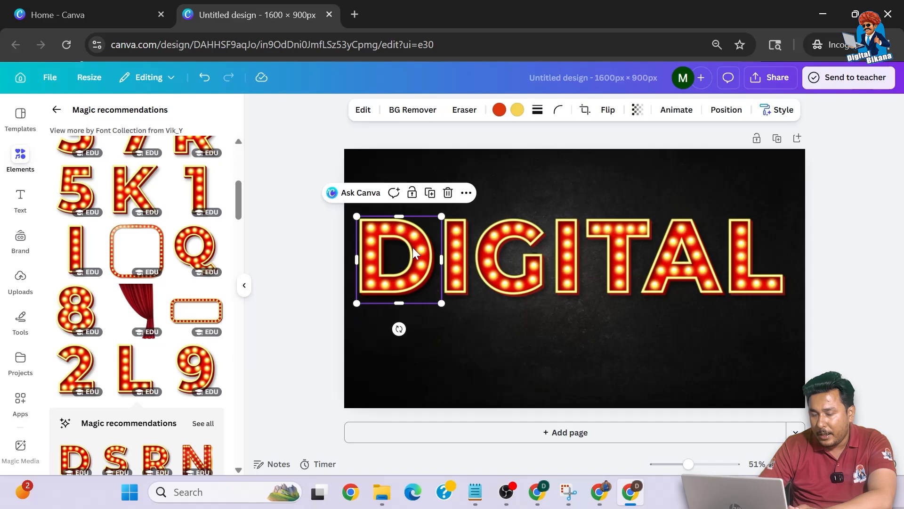
pyautogui.hotkey('ctrl', 'z')
pyautogui.press('Escape')
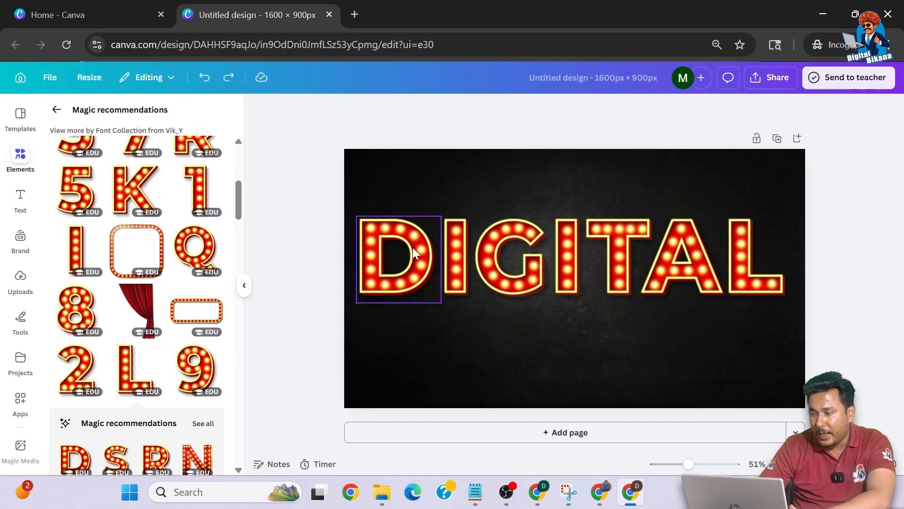
# Group all the letters of "DIGITAL" and place a duplicate of the group directly below the original
pyautogui.moveTo(850, 234); pyautogui.dragTo(309, 310)
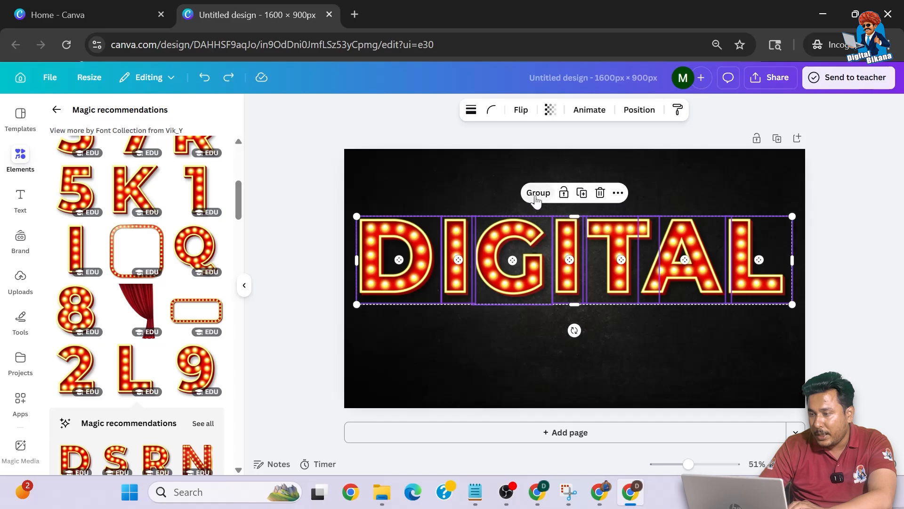
pyautogui.click(537, 194)
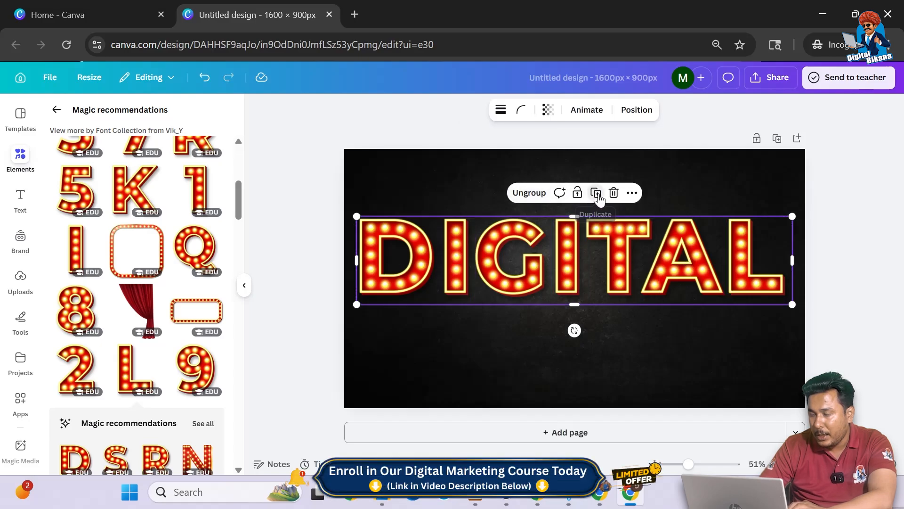
pyautogui.click(596, 193)
pyautogui.moveTo(597, 262); pyautogui.dragTo(597, 335)
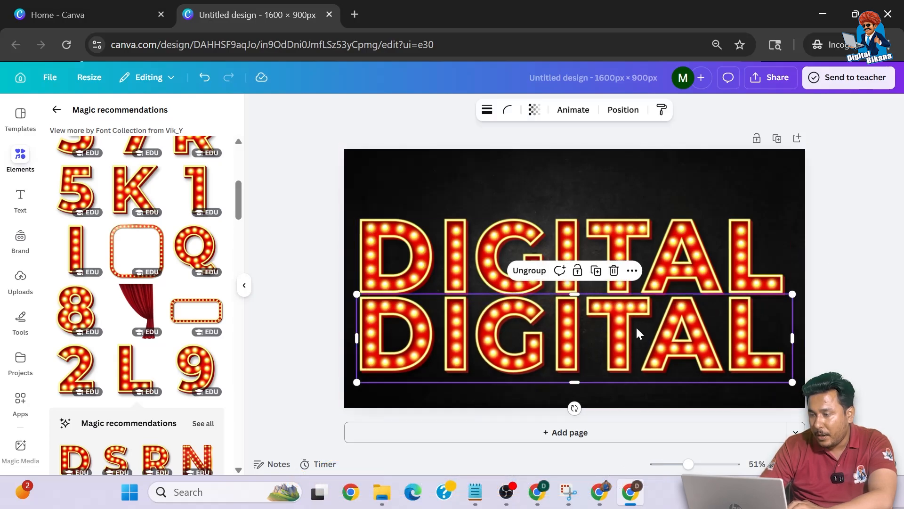
# Lower the opacity of the duplicated "DIGITAL" group below the original so it looks like a faint reflection
pyautogui.click(535, 116)
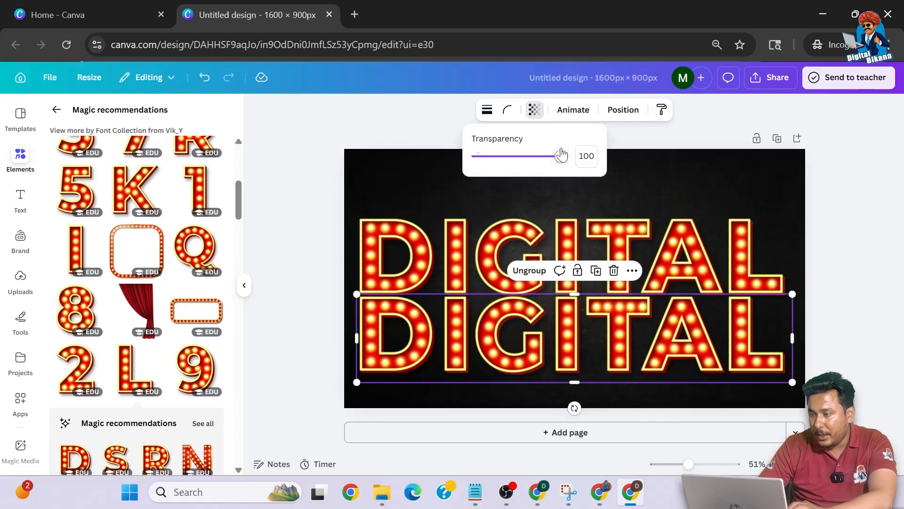
pyautogui.moveTo(560, 158); pyautogui.dragTo(483, 166)
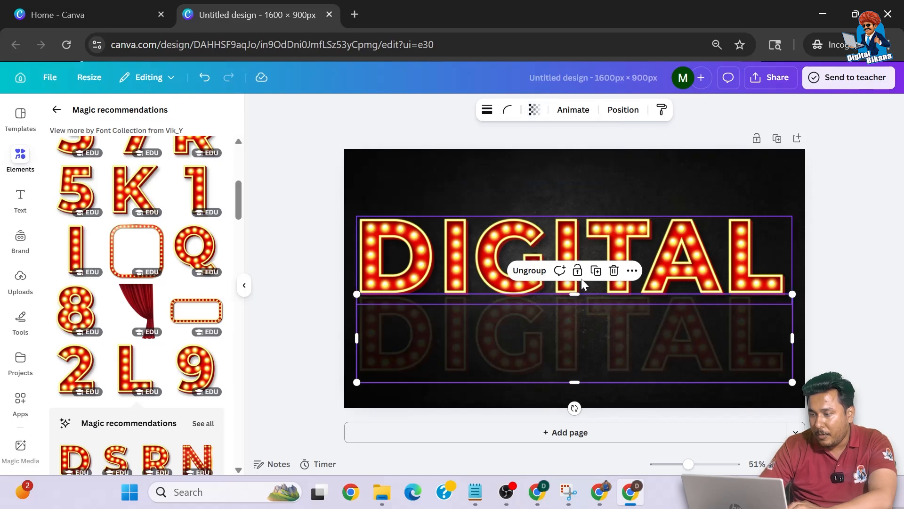
pyautogui.click(882, 264)
# Ungroup the faded lower copy of "DIGITAL" into separate letters
pyautogui.click(410, 344)
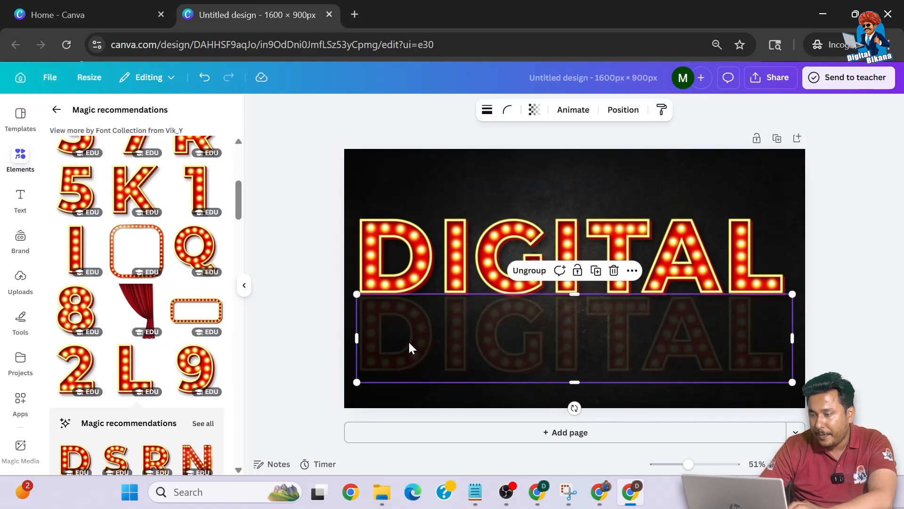
pyautogui.click(537, 276)
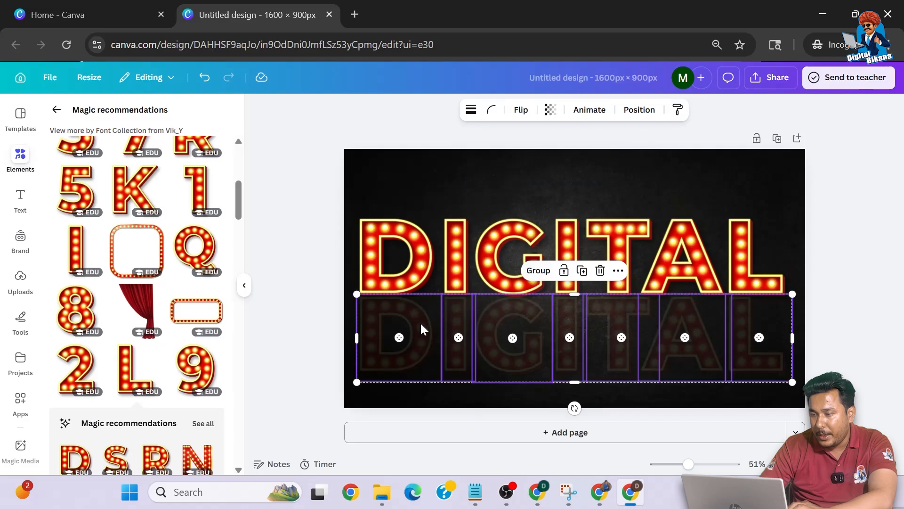
pyautogui.click(328, 321)
# Flip the faded D vertically and move it up until it meets the base of the original D
pyautogui.click(388, 326)
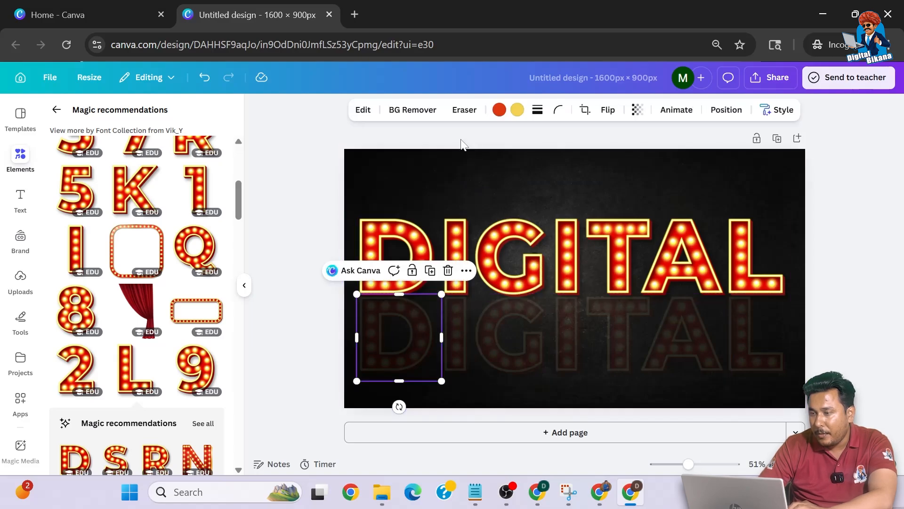
pyautogui.click(608, 109)
pyautogui.click(612, 162)
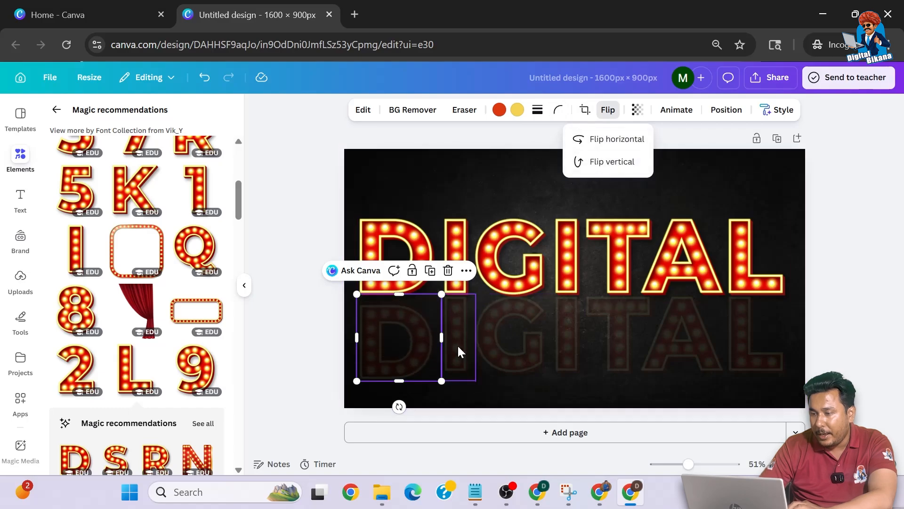
pyautogui.moveTo(408, 354); pyautogui.dragTo(408, 343)
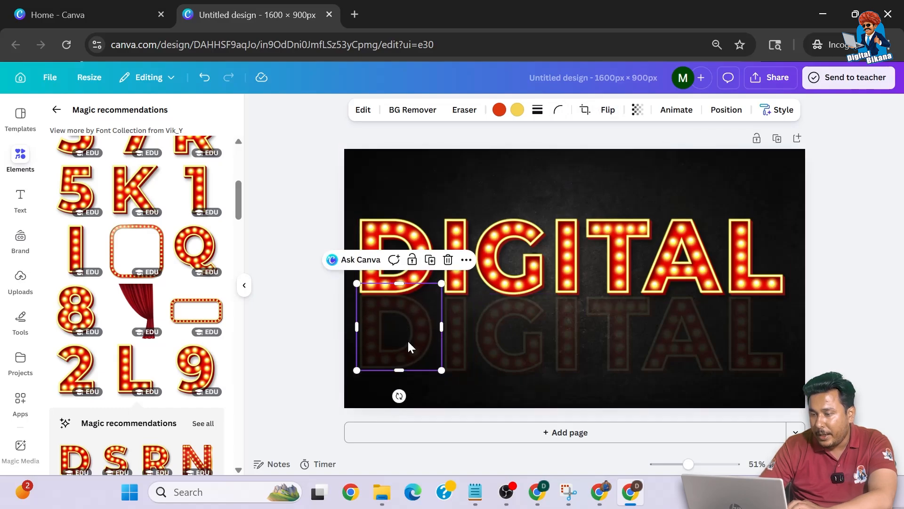
# Flip the first faded I vertically and move it up against the original I
pyautogui.click(456, 335)
pyautogui.click(608, 110)
pyautogui.click(620, 162)
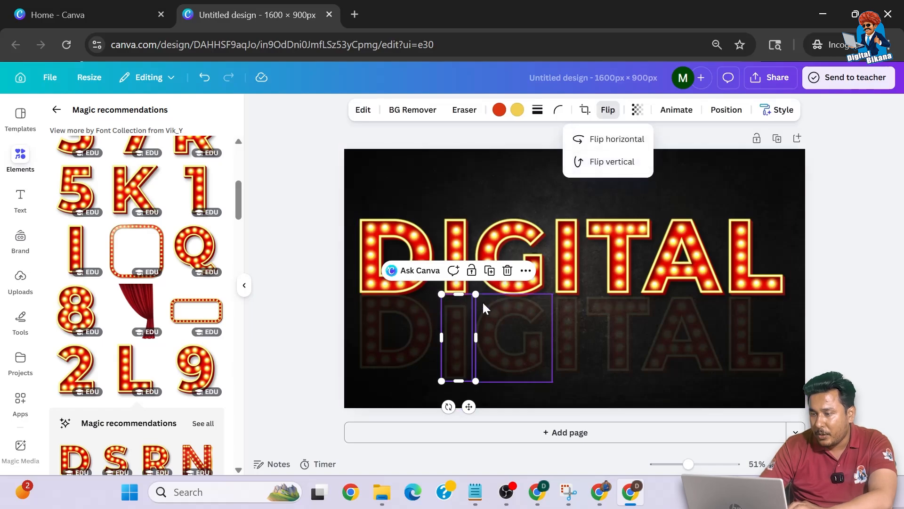
pyautogui.moveTo(464, 336); pyautogui.dragTo(464, 326)
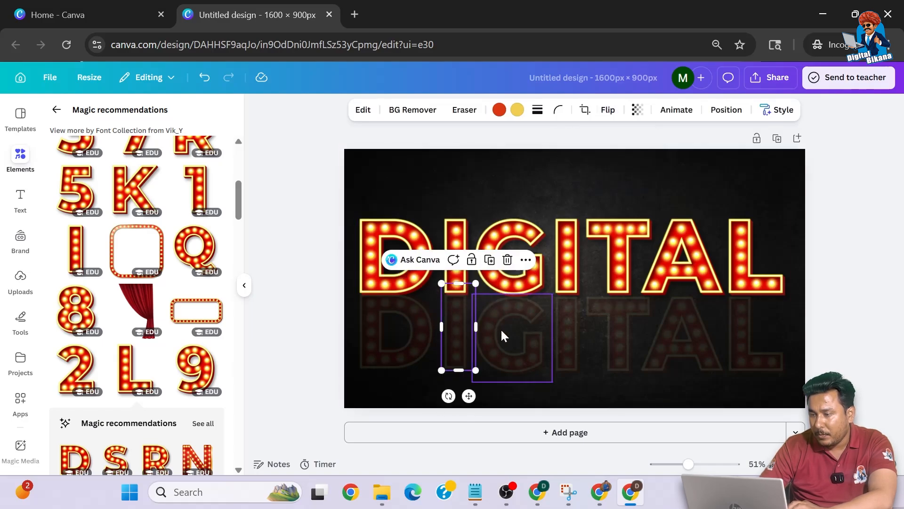
# Flip the faded G vertically, move it up against the original G, and nudge the second faded I slightly upward
pyautogui.click(508, 338)
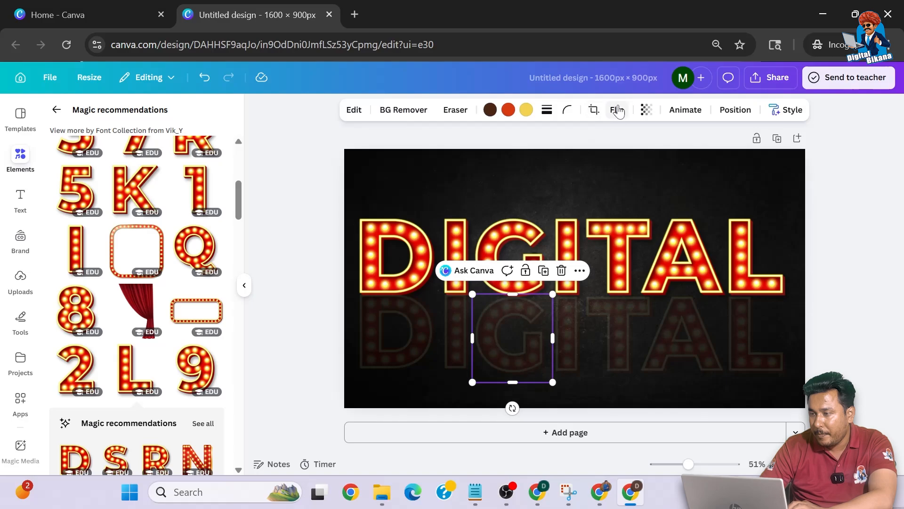
pyautogui.click(617, 110)
pyautogui.click(629, 163)
pyautogui.moveTo(521, 357); pyautogui.dragTo(519, 341)
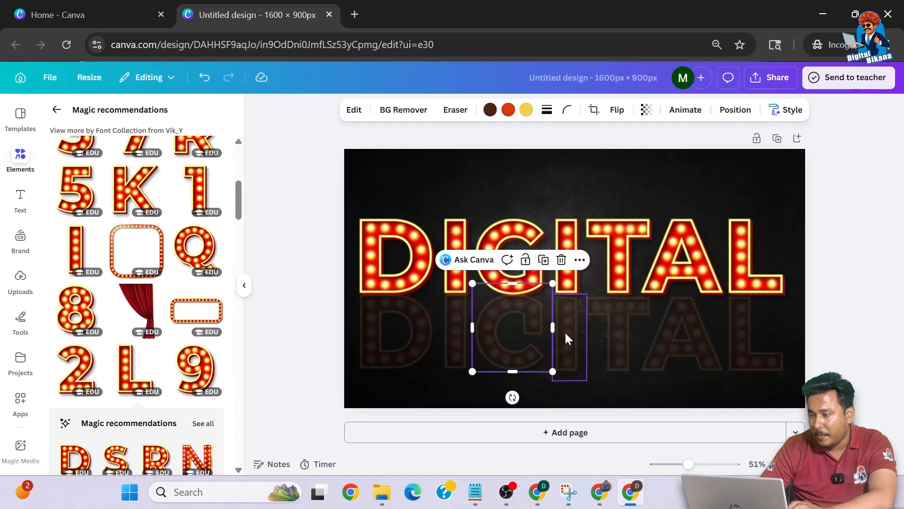
pyautogui.click(567, 338)
pyautogui.moveTo(578, 321); pyautogui.dragTo(573, 316)
# Flip the faded T vertically and move it up against the base of the original T
pyautogui.click(609, 319)
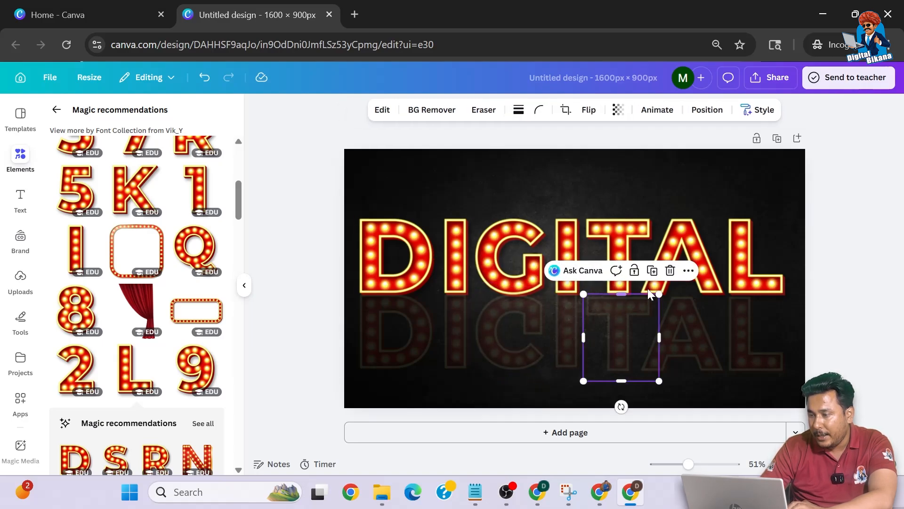
pyautogui.click(608, 110)
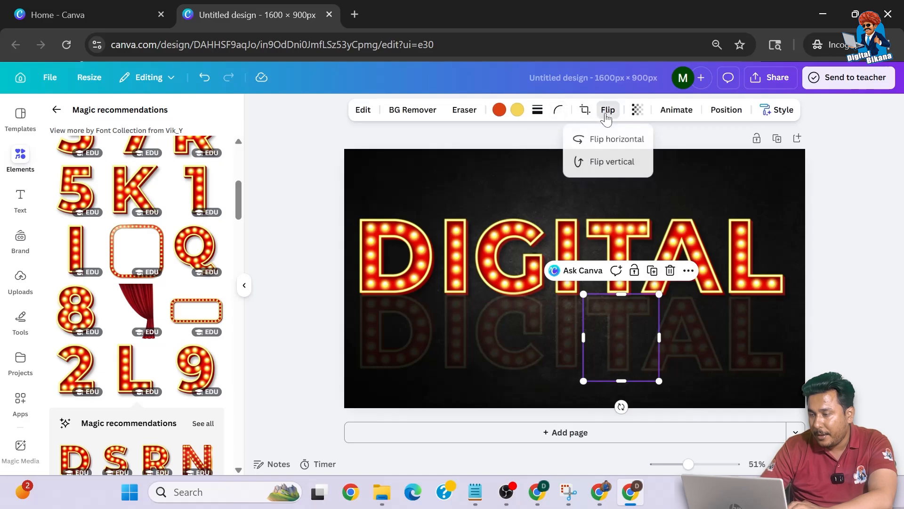
pyautogui.click(611, 162)
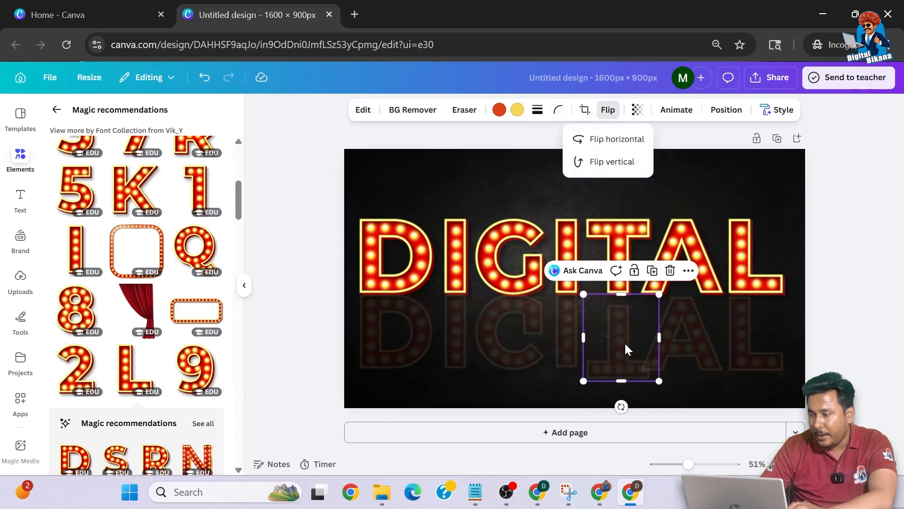
pyautogui.moveTo(625, 344); pyautogui.dragTo(625, 335)
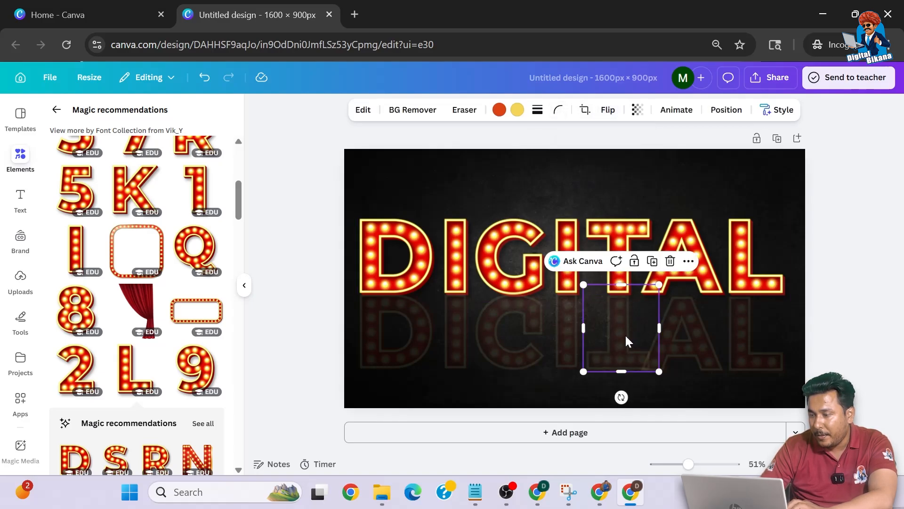
# Flip the faded A vertically and move it up to line up with the other reflected letters
pyautogui.click(679, 343)
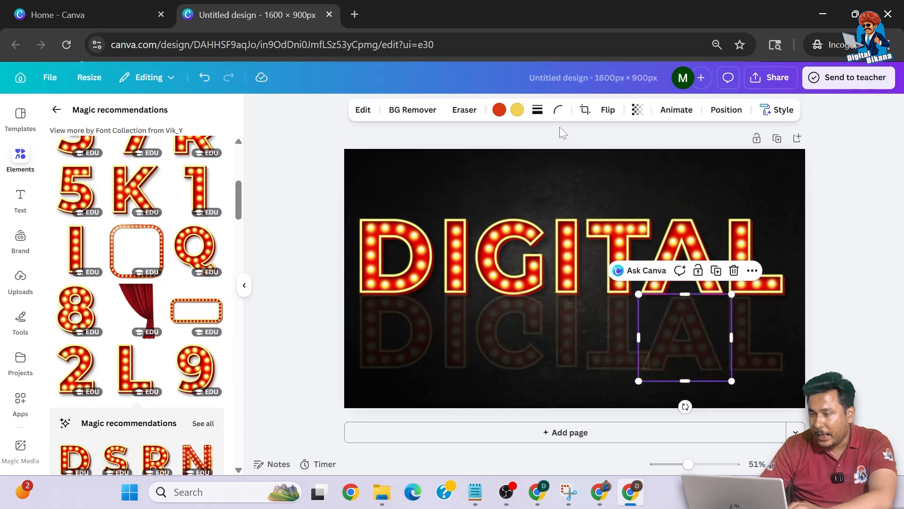
pyautogui.click(608, 109)
pyautogui.click(611, 161)
pyautogui.click(688, 346)
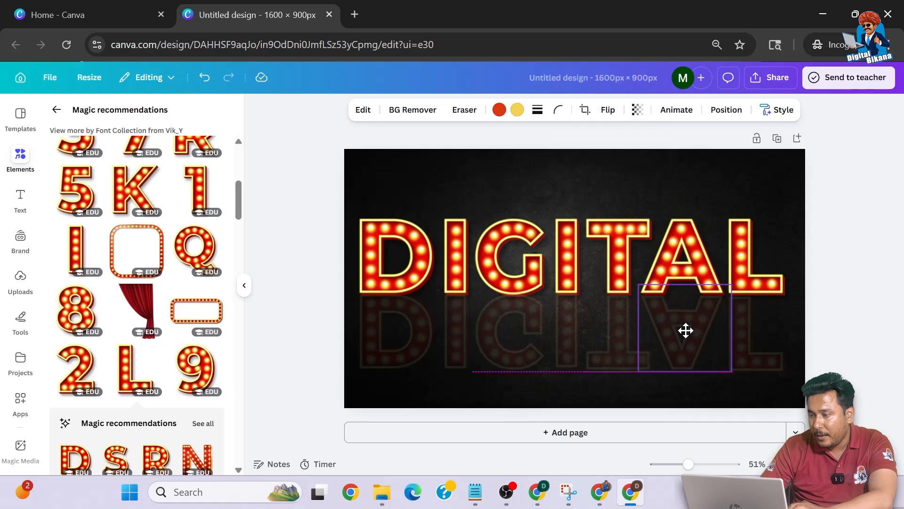
# Flip the faded L vertically and move it up to complete the mirrored word under "DIGITAL"
pyautogui.click(755, 330)
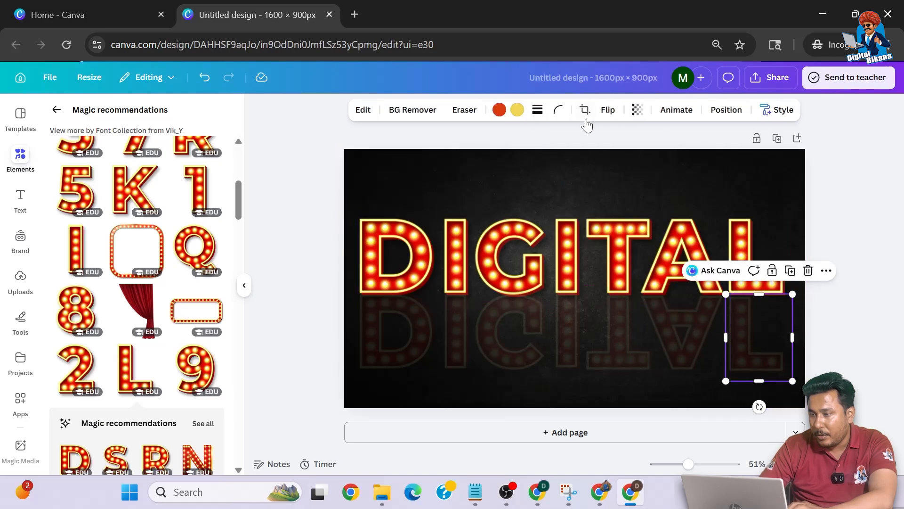
pyautogui.click(608, 109)
pyautogui.click(617, 162)
pyautogui.click(758, 347)
pyautogui.moveTo(758, 347); pyautogui.dragTo(757, 340)
# Select all the reflected letters together and reduce their opacity further for a subtler reflection
pyautogui.moveTo(837, 320); pyautogui.dragTo(303, 383)
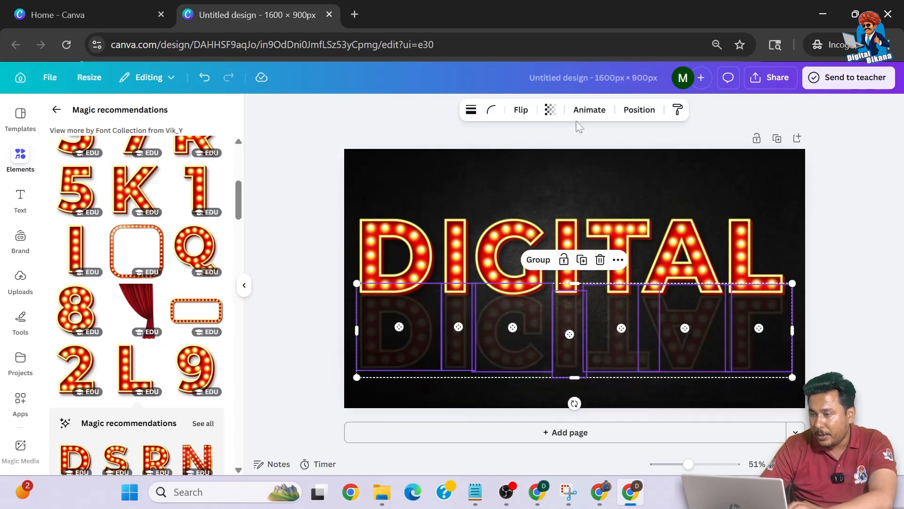
pyautogui.click(550, 111)
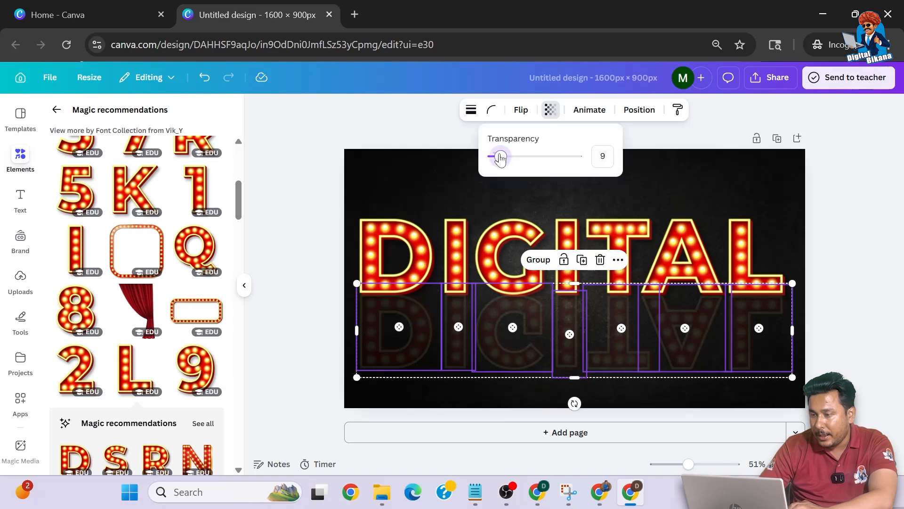
pyautogui.click(833, 238)
pyautogui.click(838, 238)
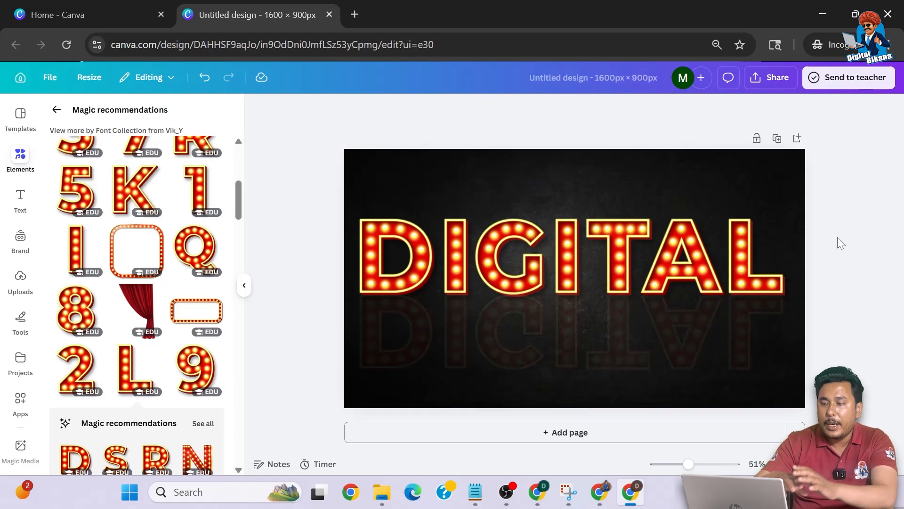